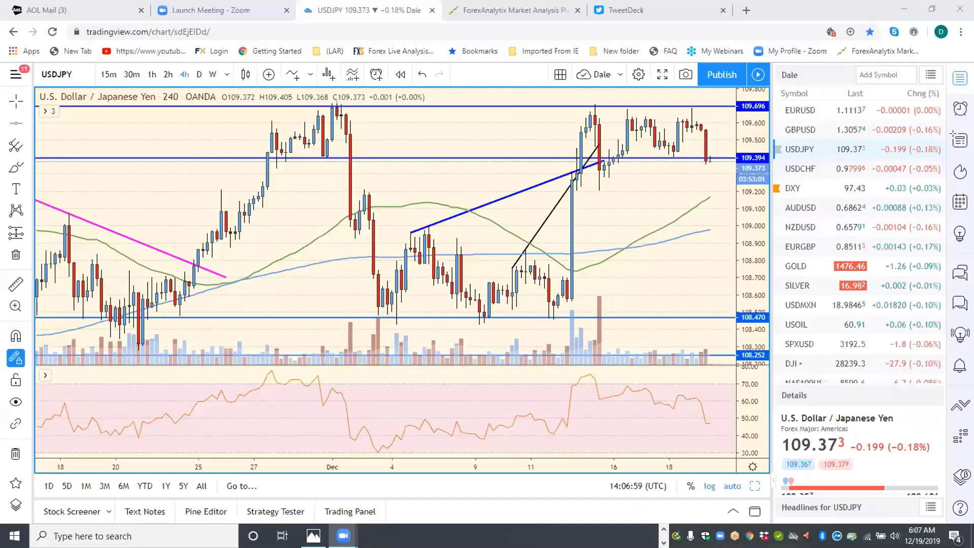
Load the SPXUSD 4-hour chart from the watchlist, replacing USDJPY
click(800, 344)
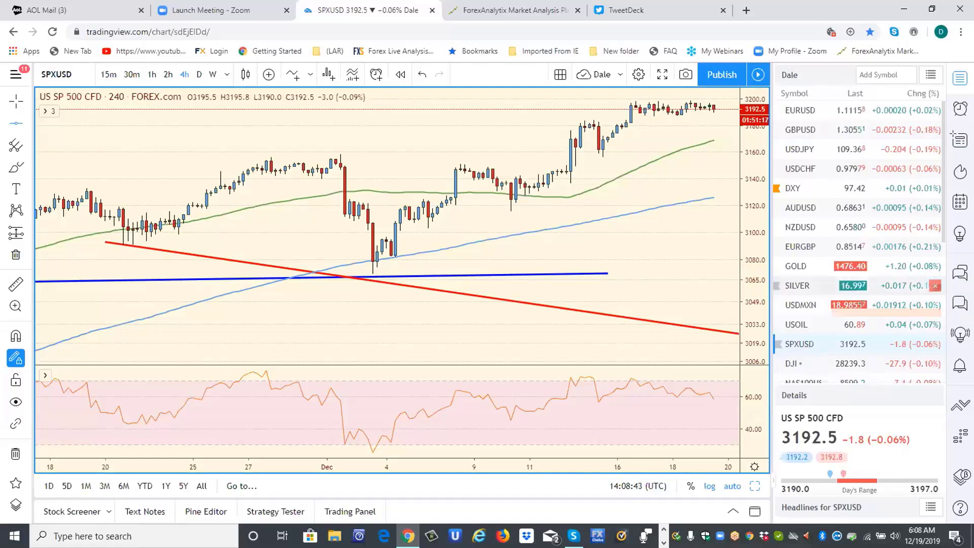
Search 'DBR', add the iShares BRIC 50 UCITS ETF (DBRC) to the watchlist, and chart it
click(863, 75)
text(RAG)
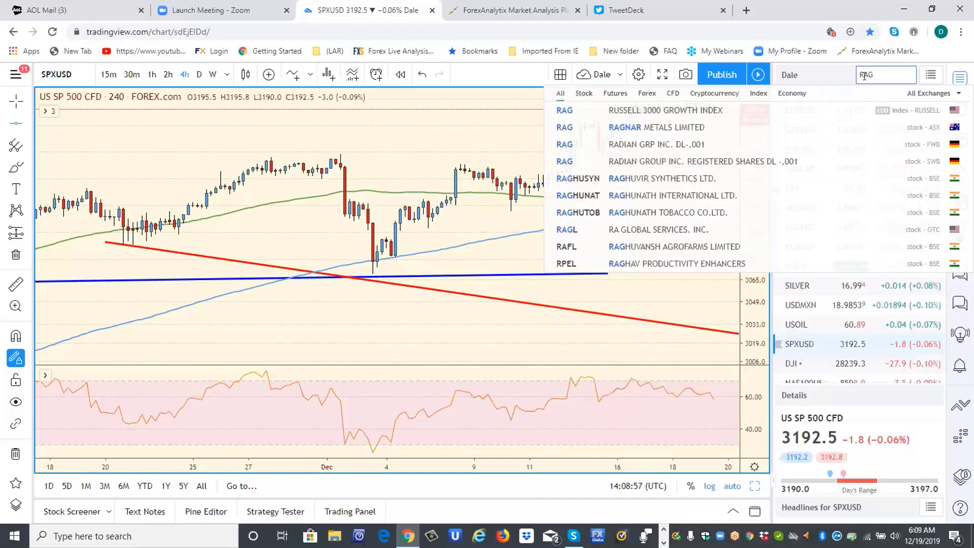
text(D)
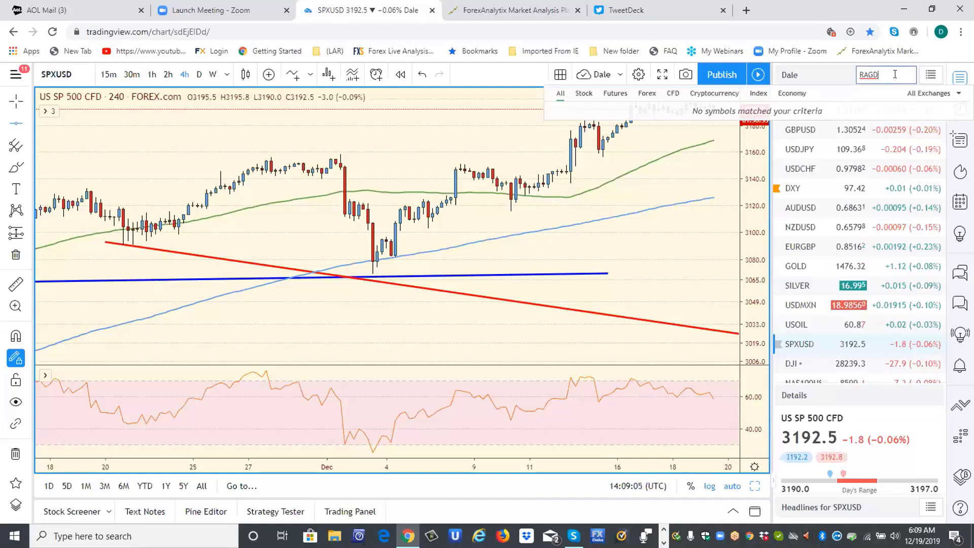
key(BackSpace)
text(B)
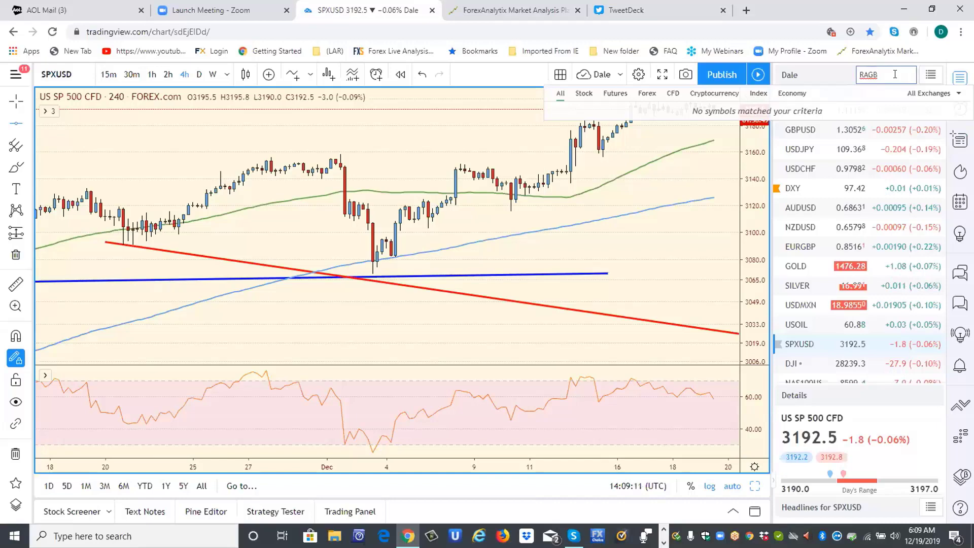
key(BackSpace)
key(BackSpace)
key(BackSpace)
key(BackSpace)
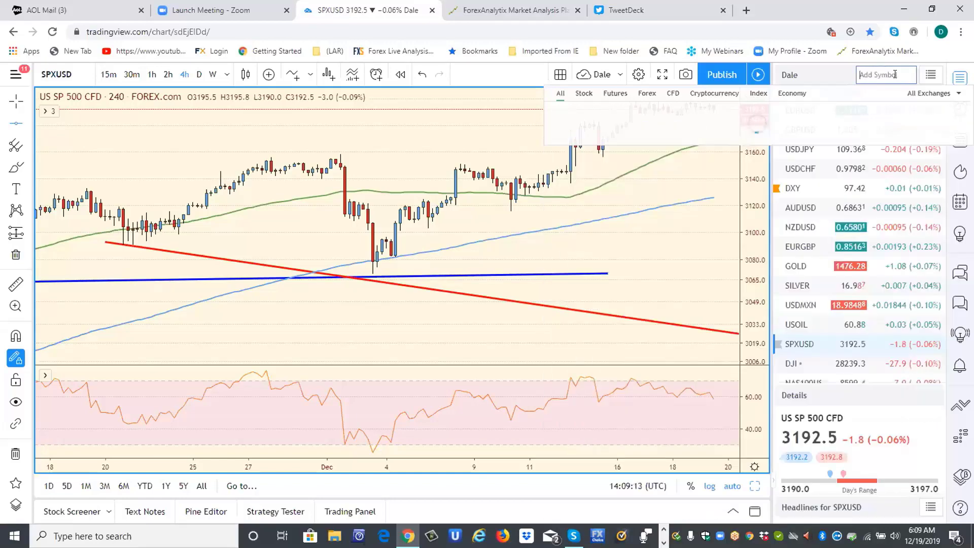
text(DBR)
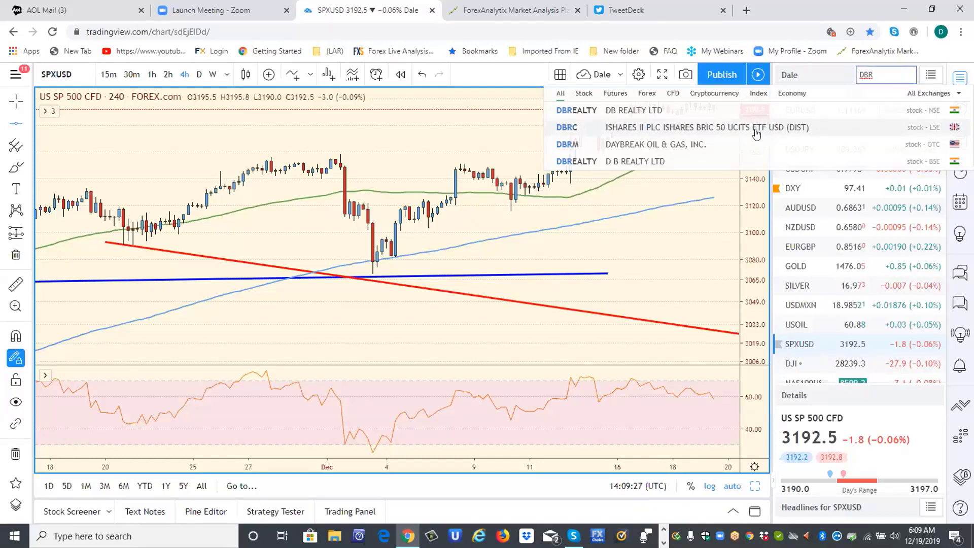
click(756, 133)
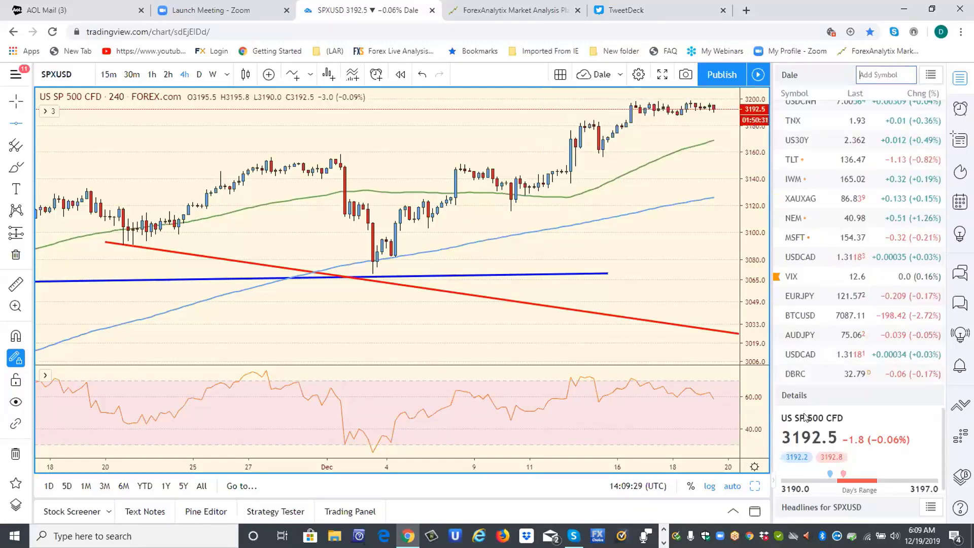
click(799, 374)
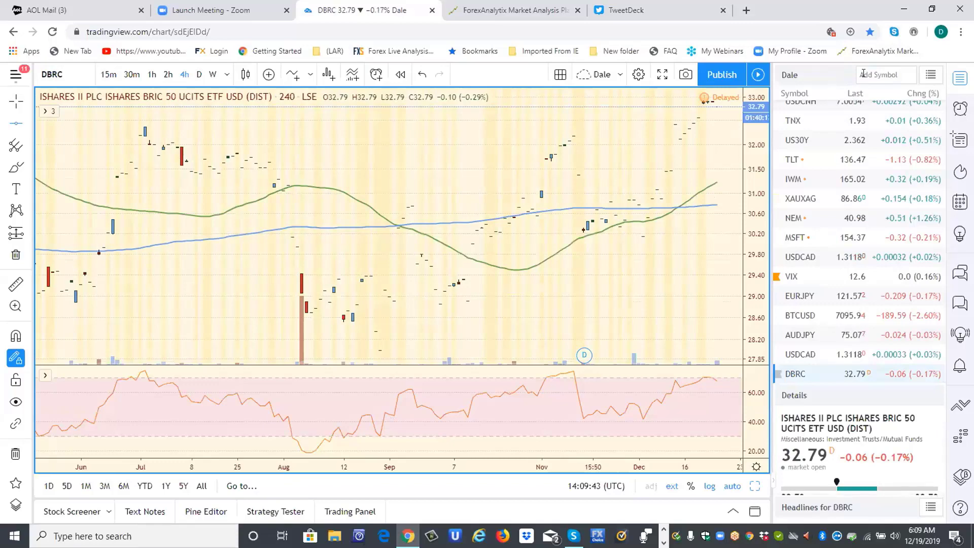
Check US30Y, view TNX on the weekly timeframe, then return to the US30Y chart
click(792, 143)
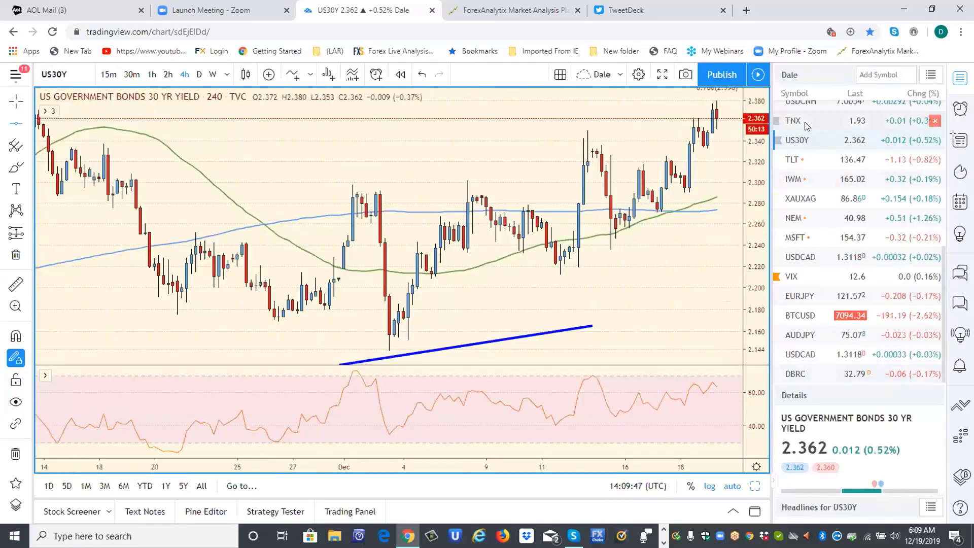
click(806, 125)
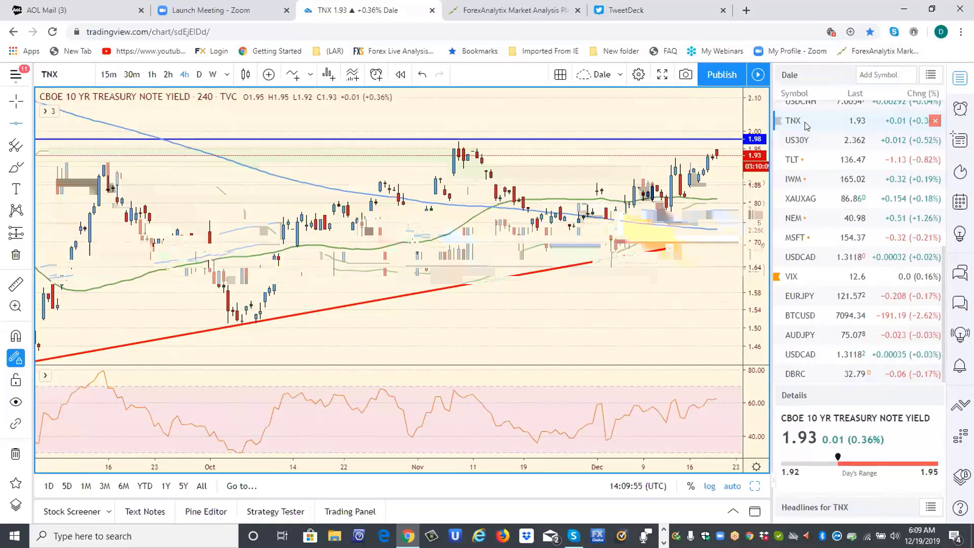
click(212, 74)
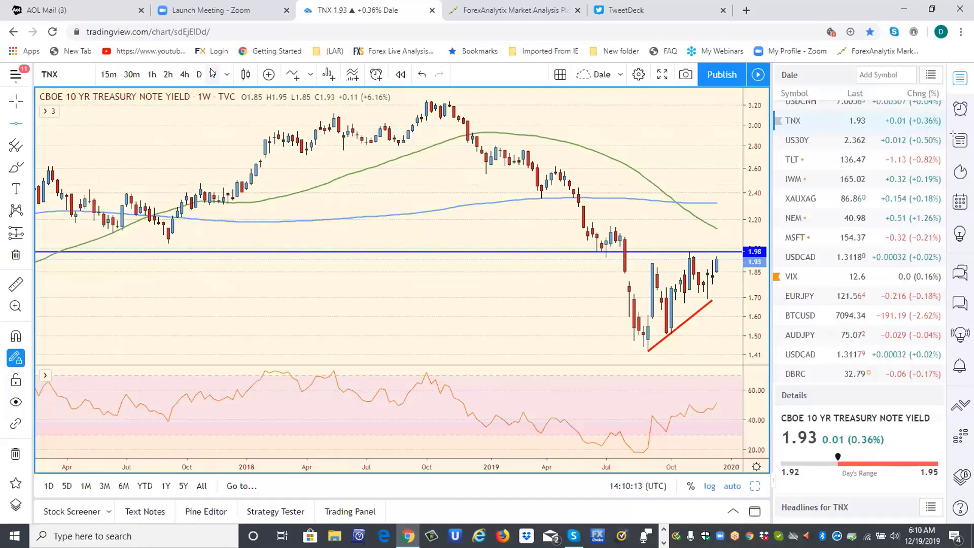
click(796, 140)
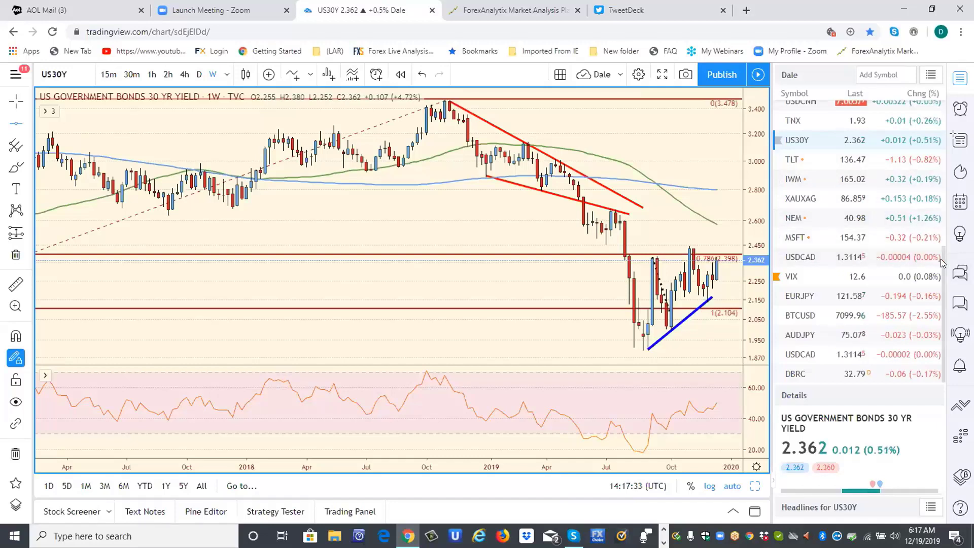
Scroll the watchlist up and load the weekly USD/CNH chart
drag(942, 261, 946, 208)
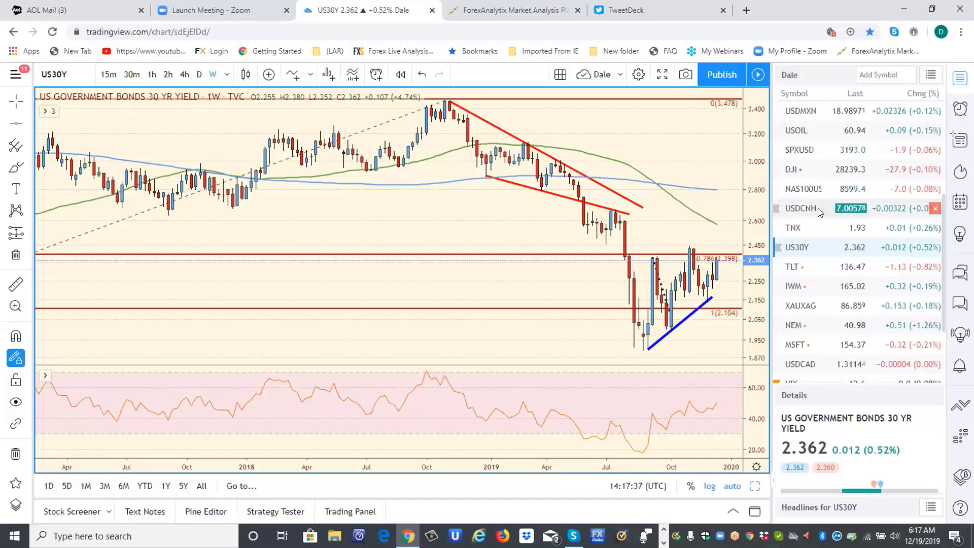
click(794, 209)
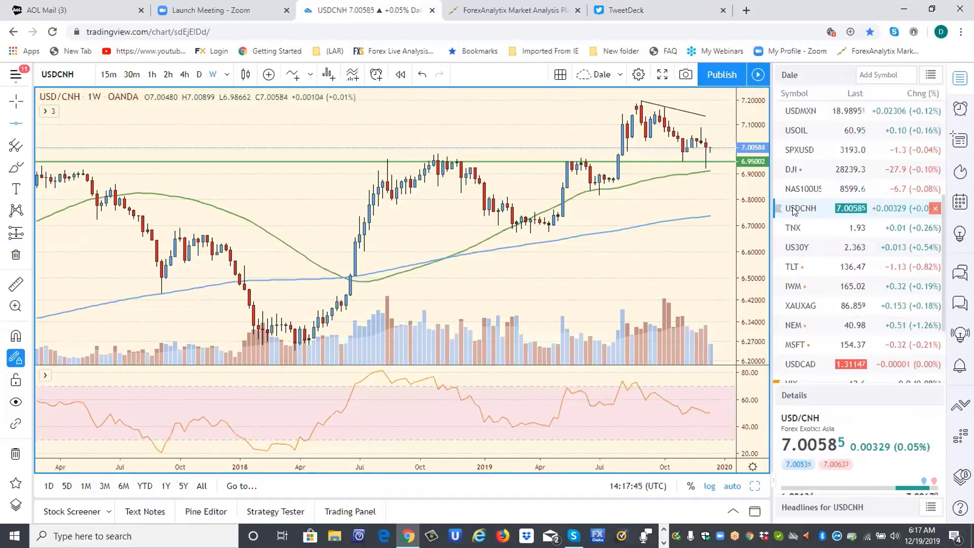
Load the weekly SPXUSD chart with its trendlines and levels from 2121.1 to 2977.6
click(800, 151)
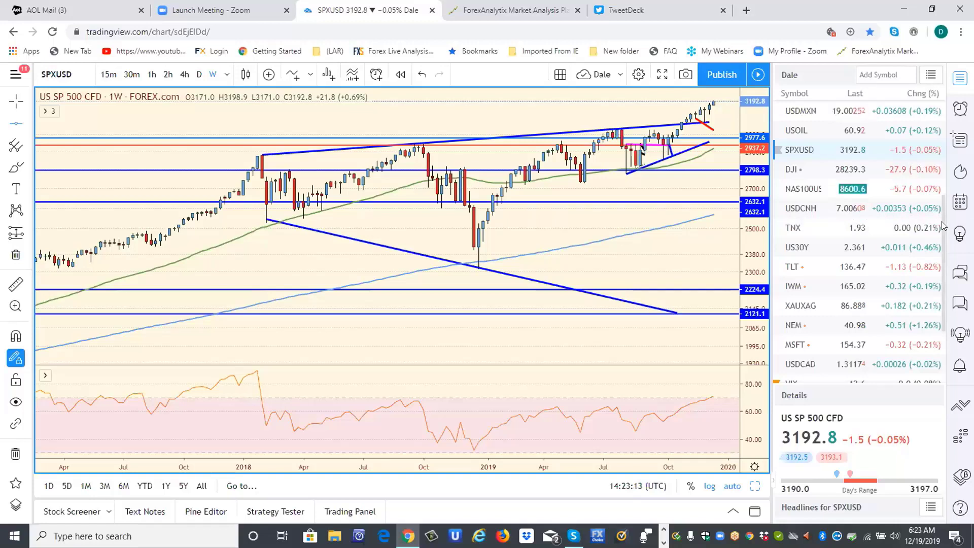
Load USDJPY, compare daily and 4-hour candles, and scroll the watchlist up to EURUSD
scroll(942, 225, up, 3)
scroll(942, 225, up, 3)
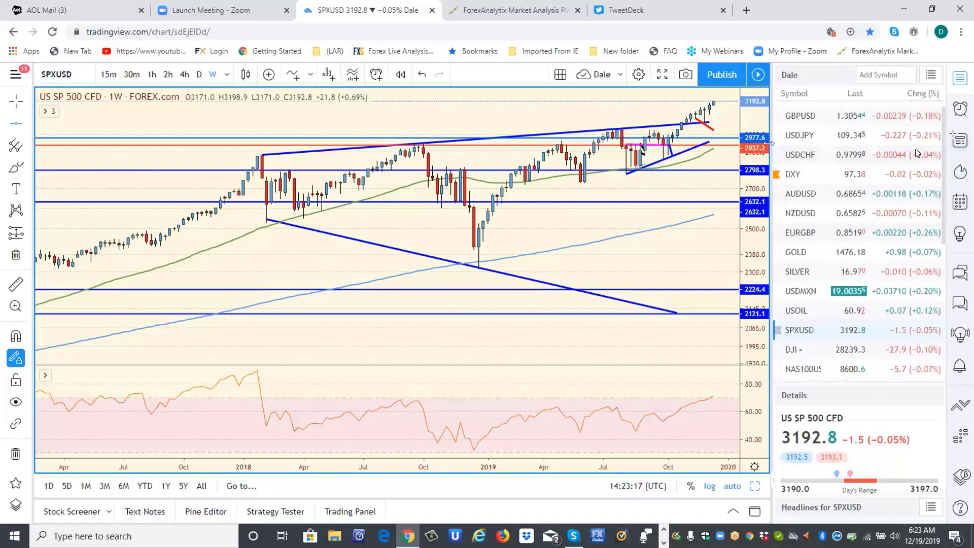
click(792, 136)
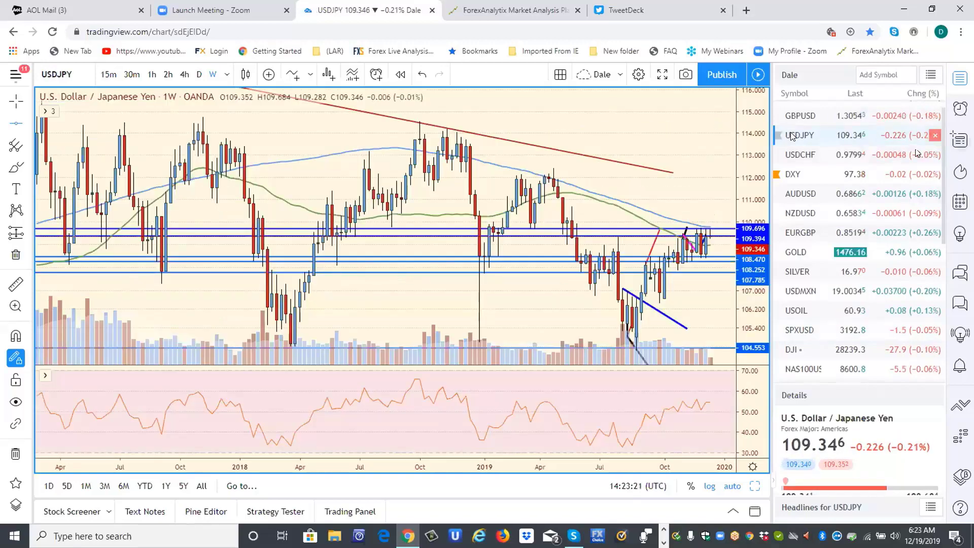
click(201, 74)
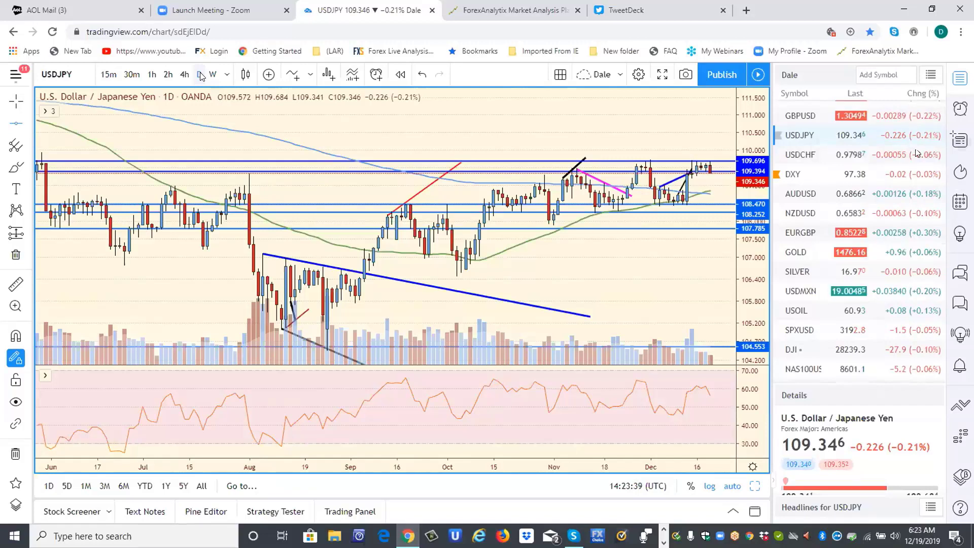
click(183, 75)
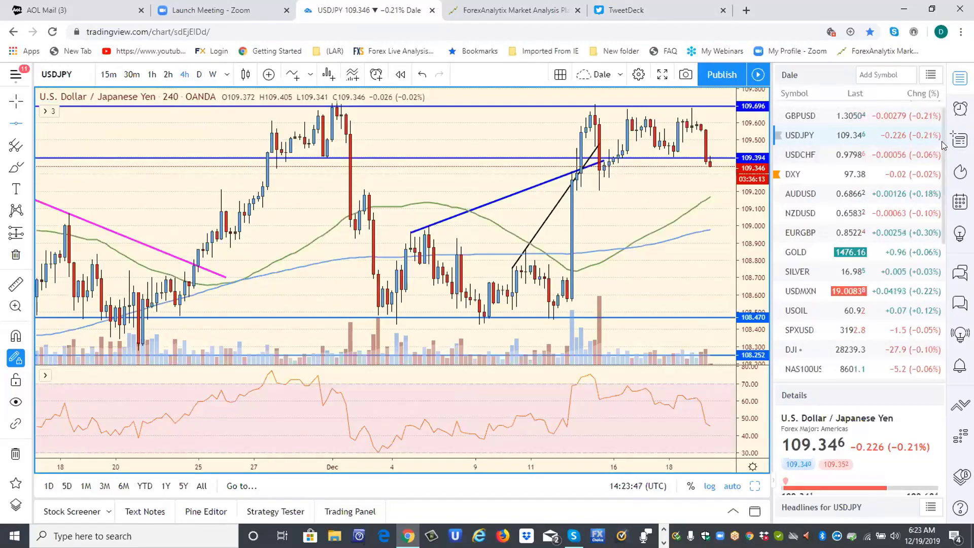
scroll(943, 142, up, 1)
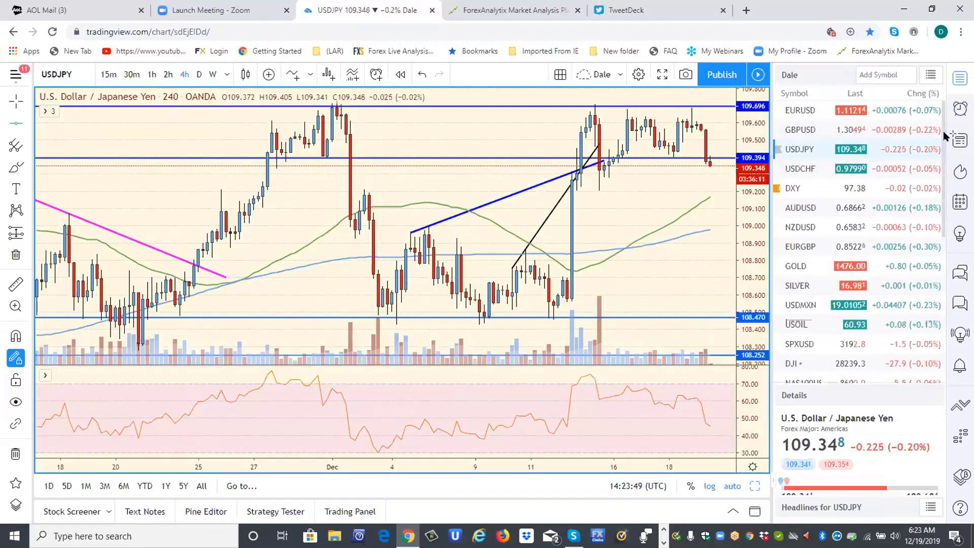
Load the EURUSD 4-hour chart showing its horizontal level near 1.0975
click(800, 112)
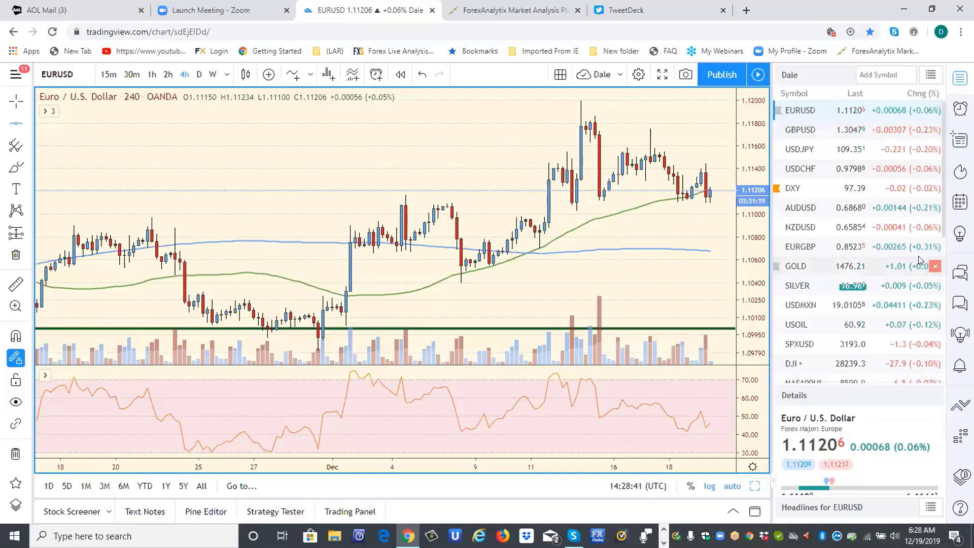
Scroll down to TLT and show its chart on daily bars
scroll(942, 231, down, 5)
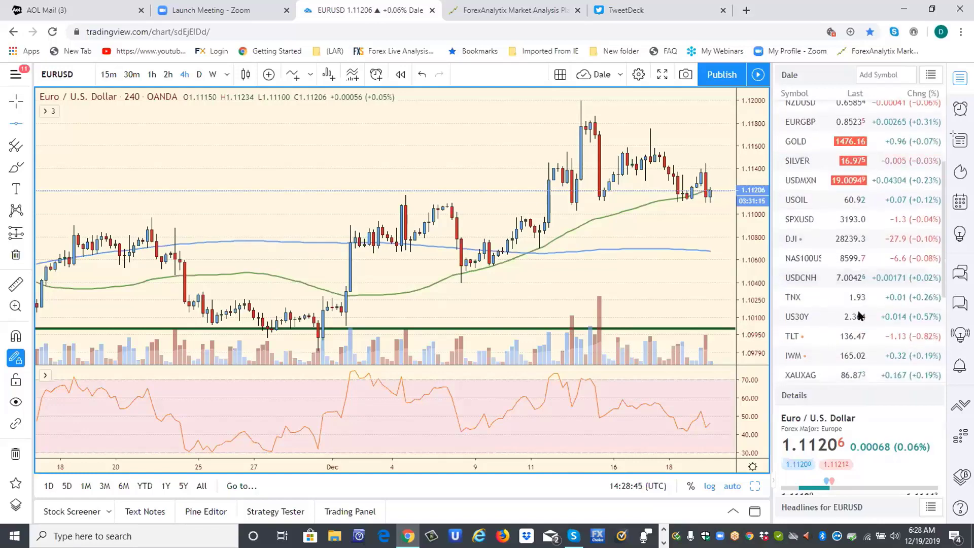
click(790, 337)
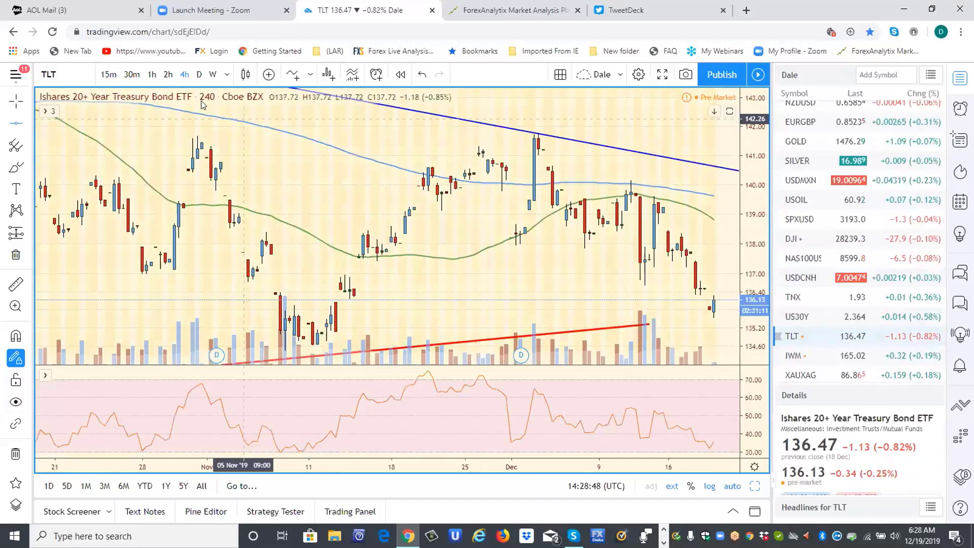
click(196, 75)
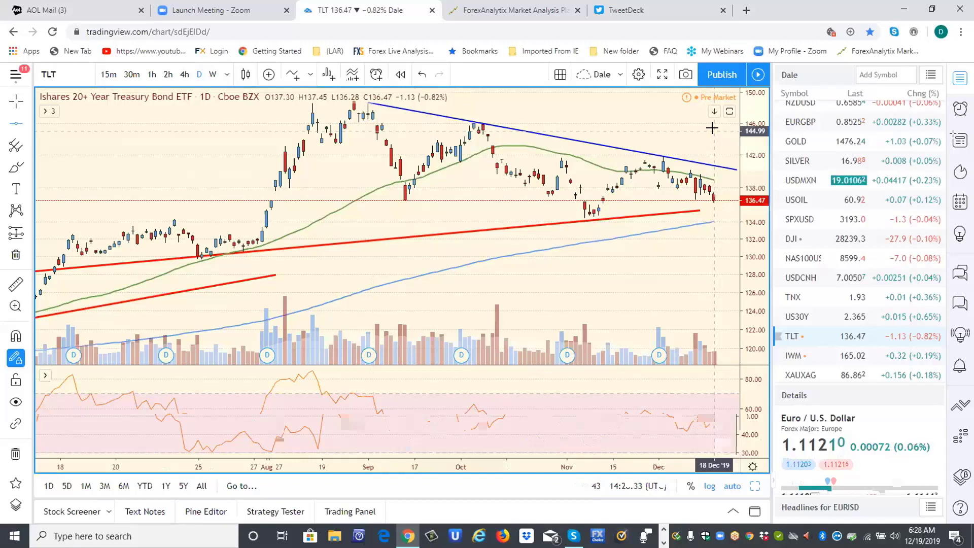
click(213, 74)
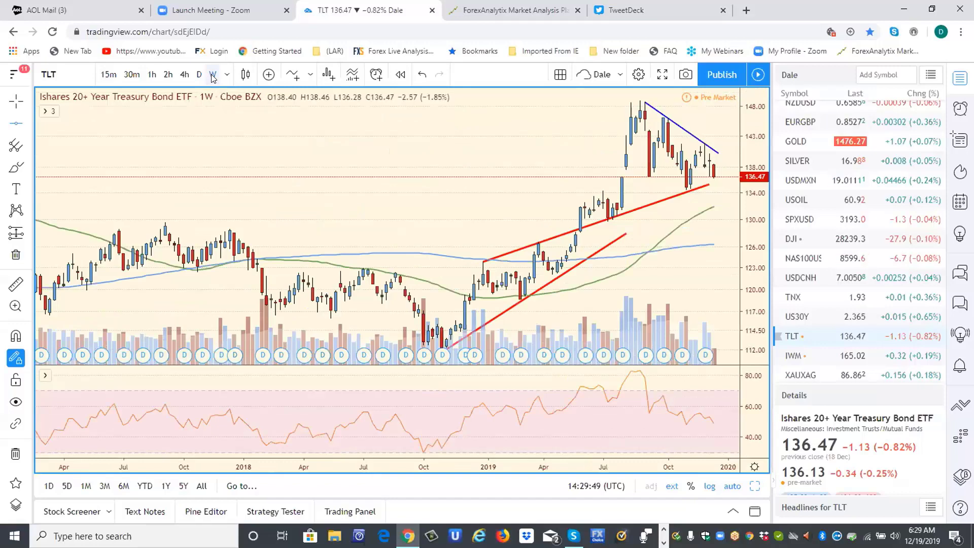
click(225, 76)
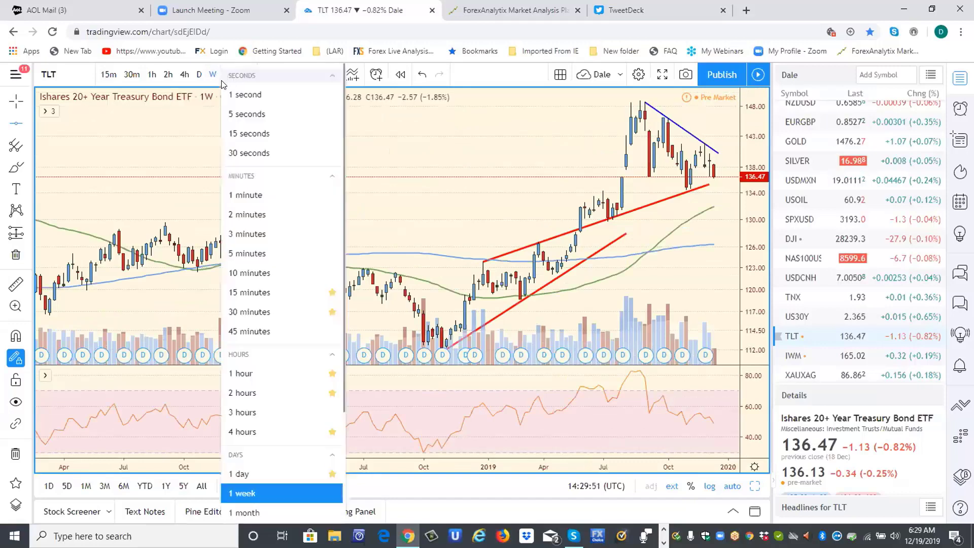
click(249, 512)
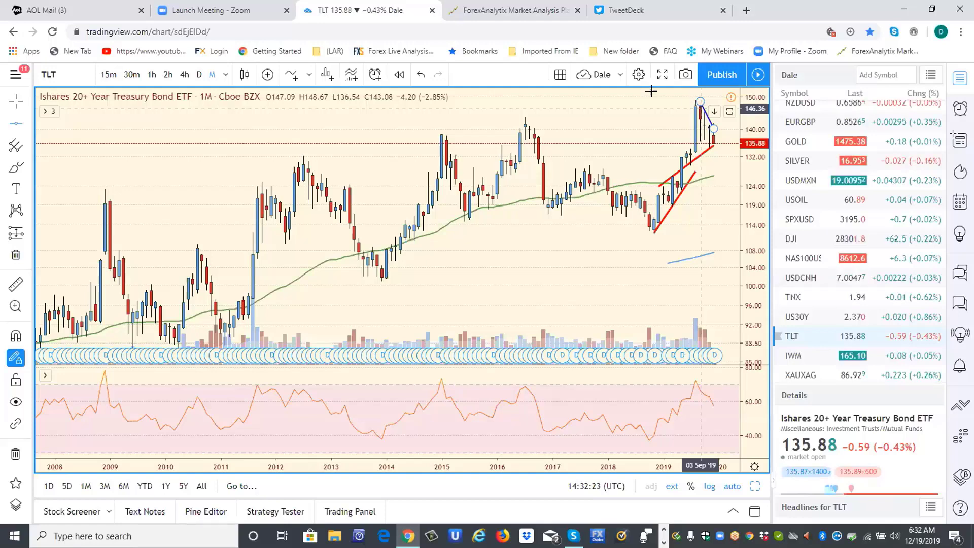
click(200, 76)
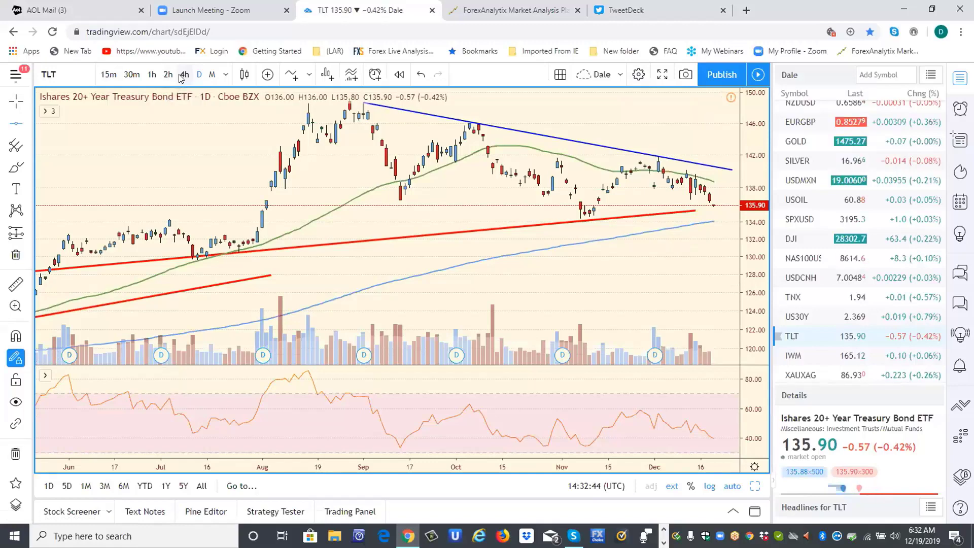
Switch the TLT chart from 1D to 4-hour (240) bars
click(182, 75)
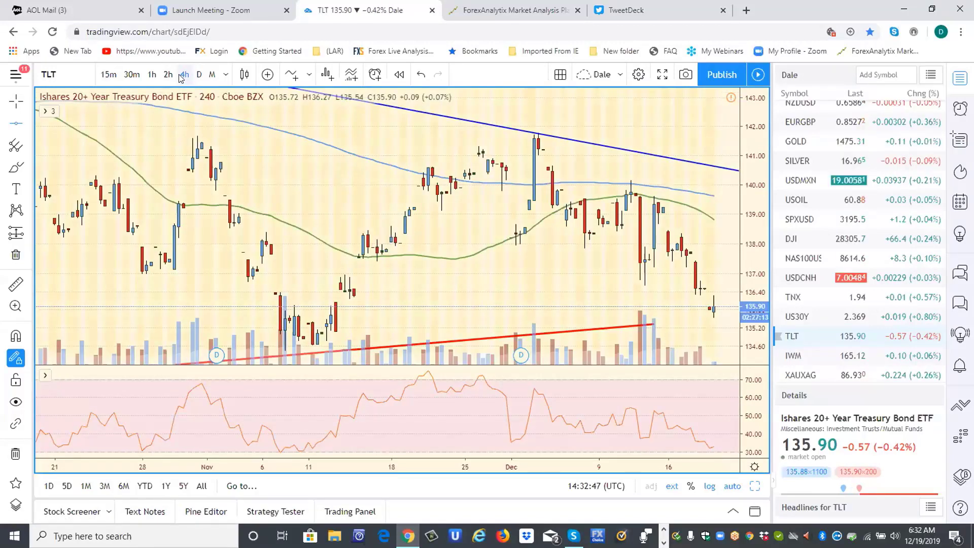
Switch the TLT chart to 1-hour (60-minute) candles
click(151, 76)
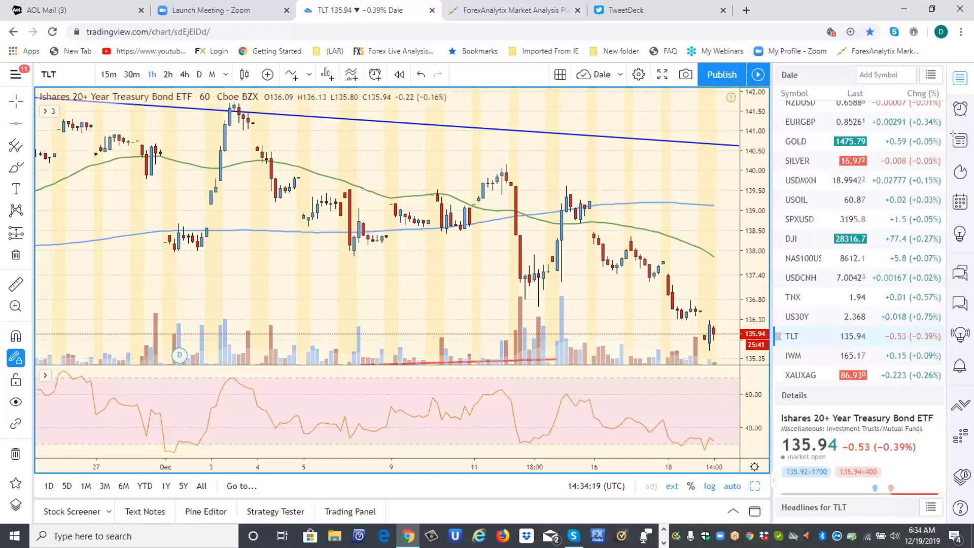
Load the hourly SPXUSD S&P 500 chart from the watchlist, then switch to TweetDeck
click(803, 219)
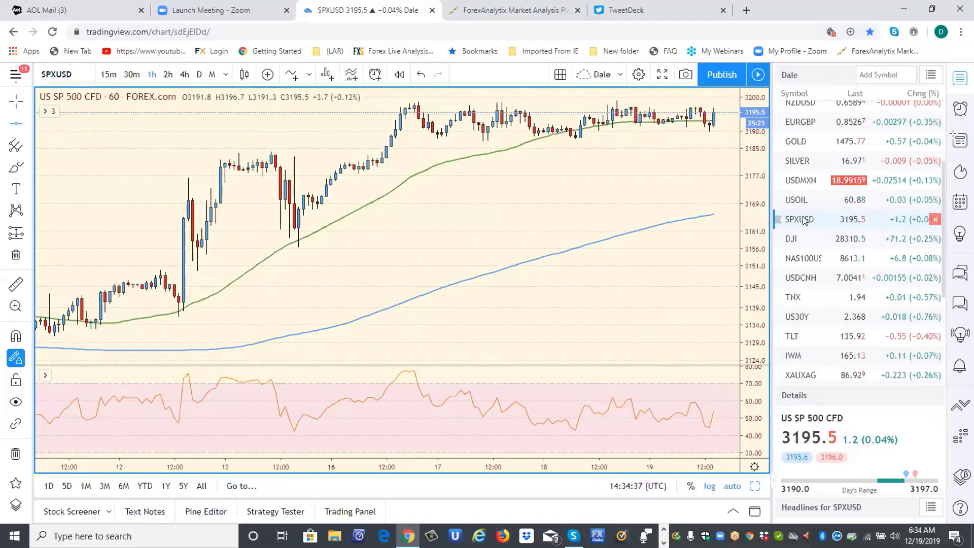
click(658, 13)
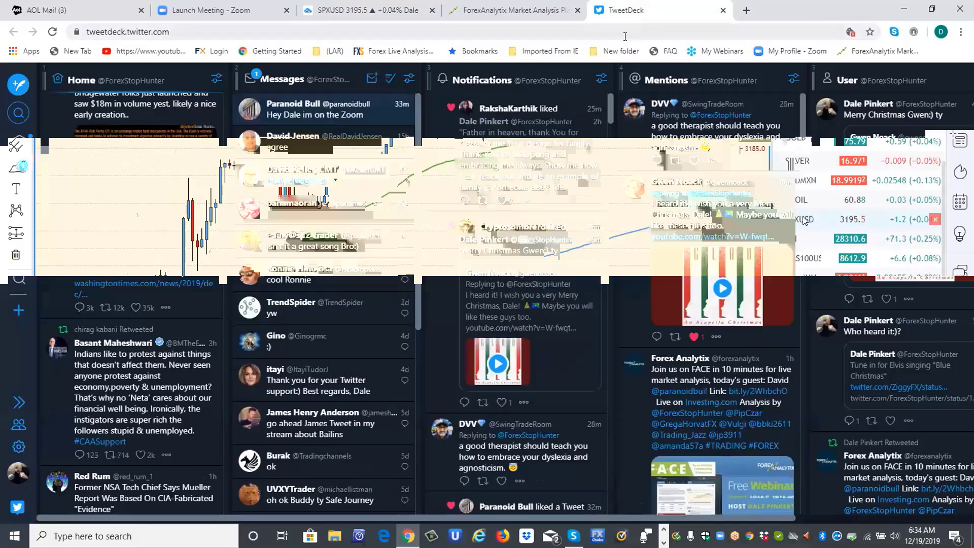
Open the profile card of the top Messages-column sender
click(301, 104)
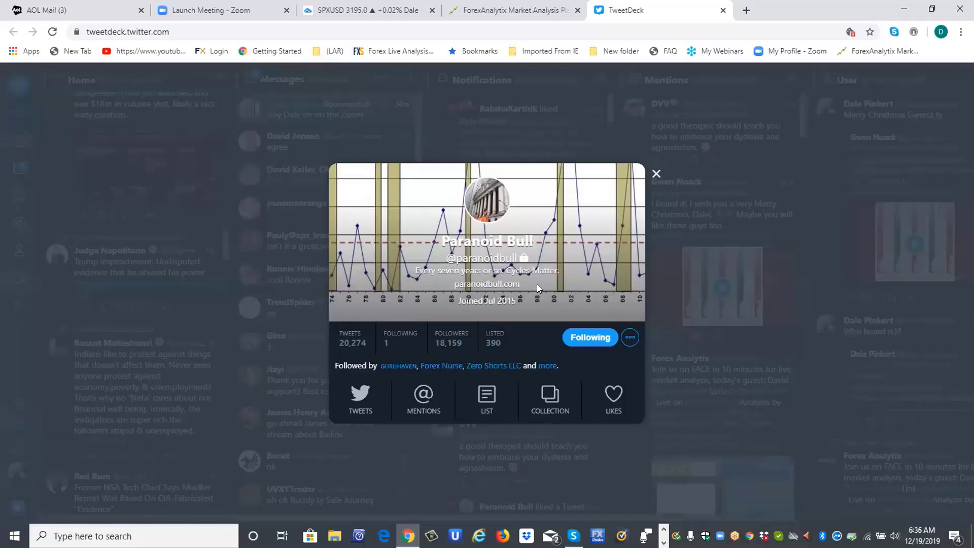
Dismiss the sender's profile card to reveal the Home, Messages, Notifications, Mentions and User columns
click(655, 174)
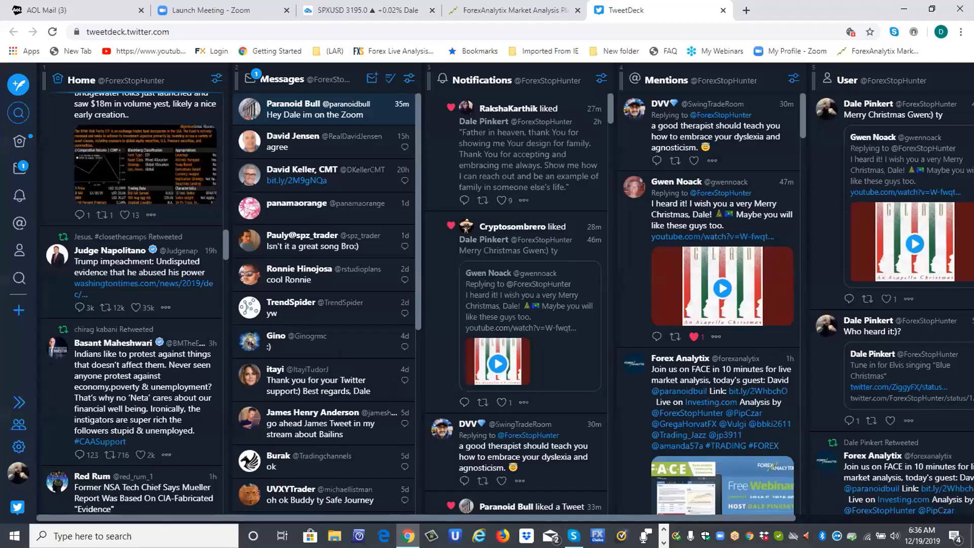